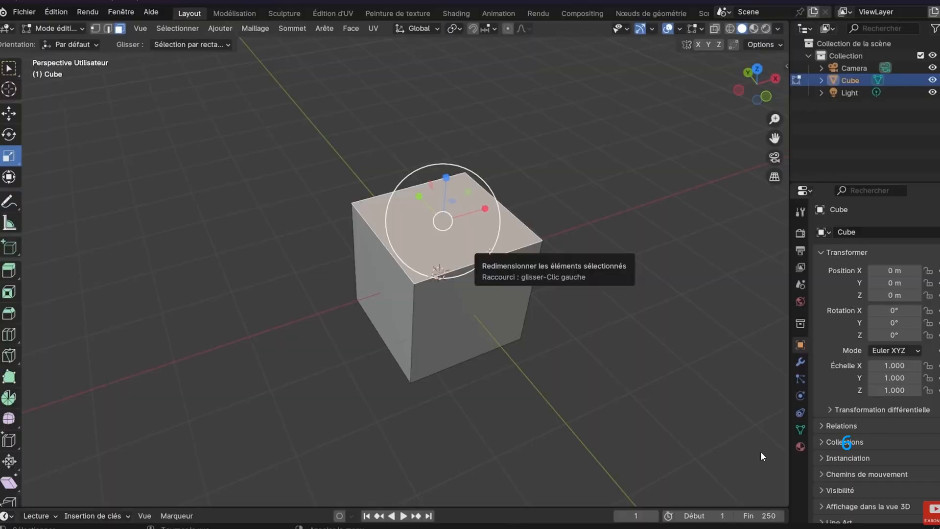
Scale down the cube's top face
left_click_drag(489, 251, 467, 233)
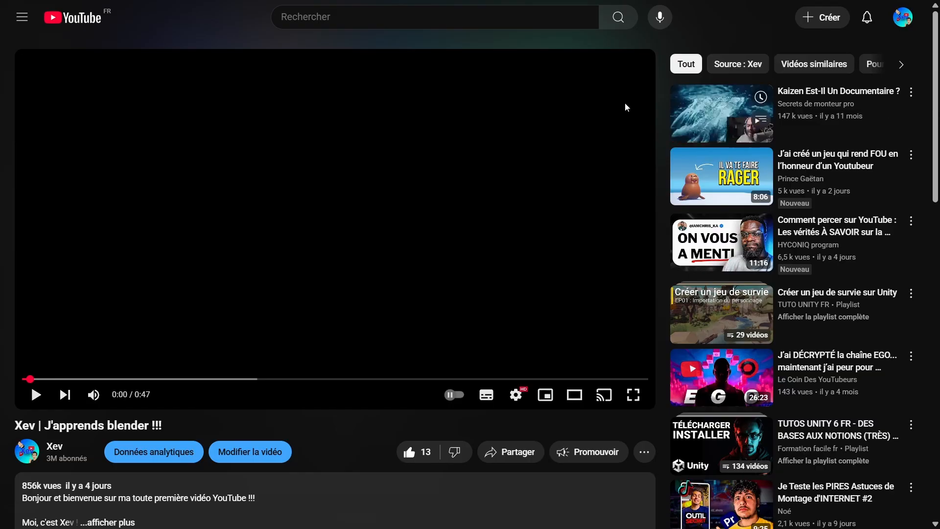
Switch to the YouTube page of the video "Xev | J'apprends blender !!!" and begin a comment with "Sal"
scroll(278, 235, "down", 7)
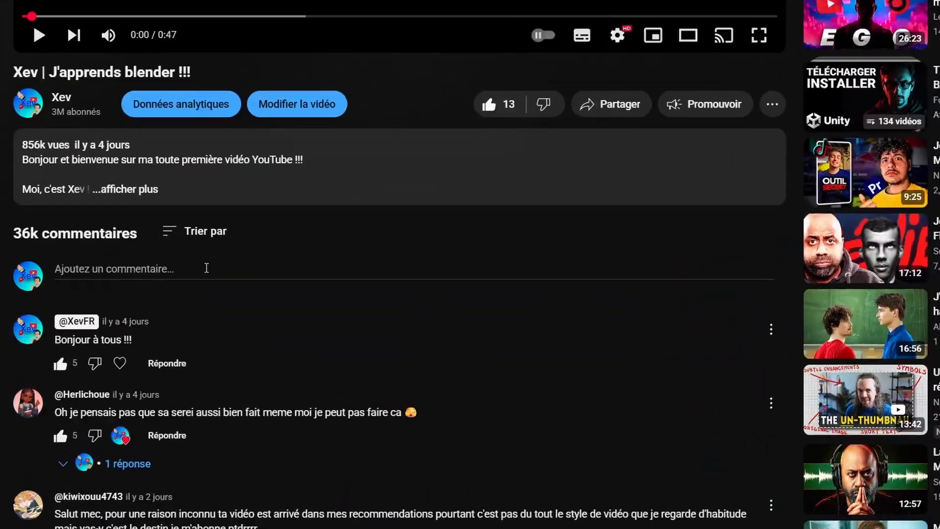
left_click(177, 281)
type("Sal")
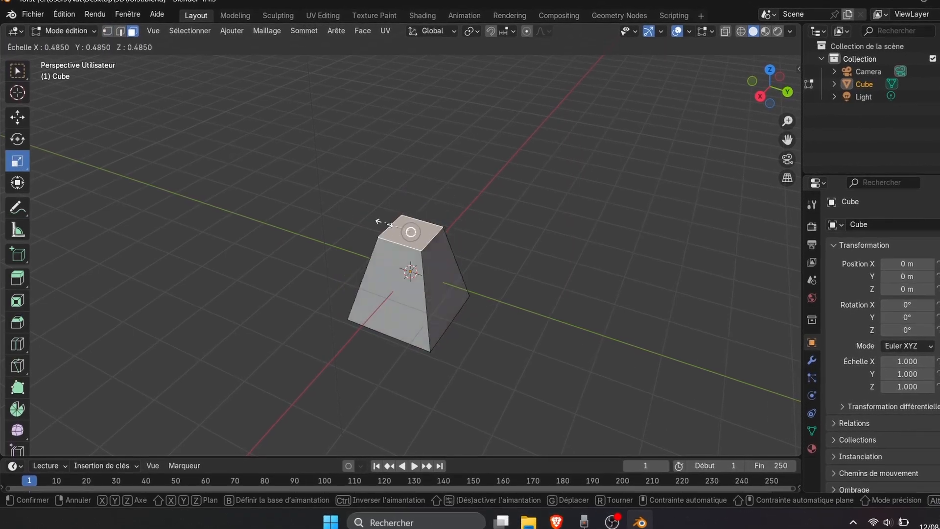
Scale the cube's top face down almost to a point to turn the cube into a pyramid
scroll(413, 230, "up", 8)
middle_click_drag(508, 199, 418, 216)
left_click_drag(410, 215, 448, 213)
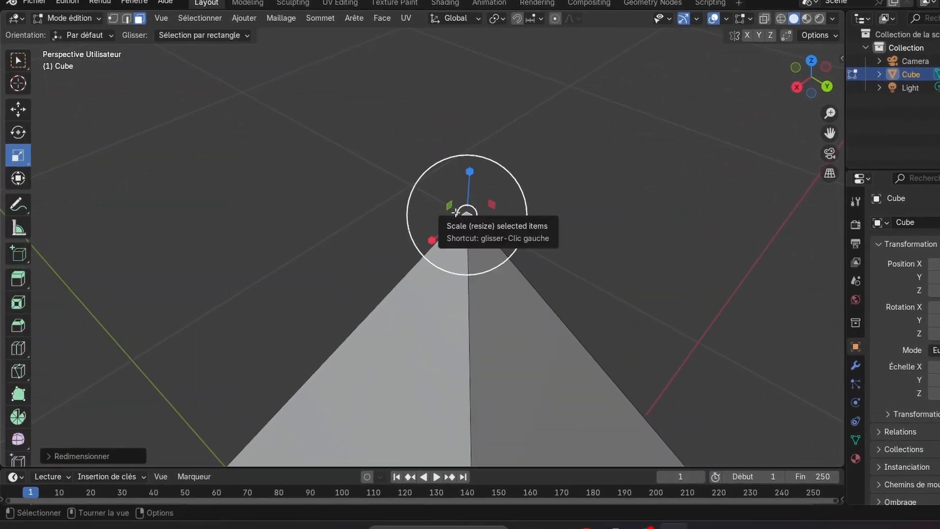
Examine the pyramid's tip and sides from different angles, using preset views as well as free orbiting
middle_click_drag(455, 213, 550, 265)
key("KP_7")
key("KP_3")
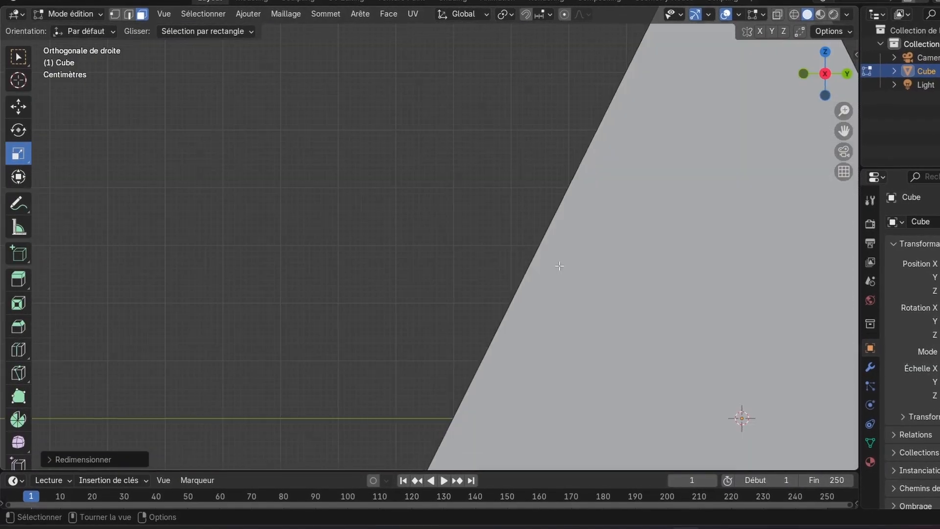
key("ctrl+KP_1")
key("ctrl+KP_7")
scroll(559, 266, "down", 3)
middle_click_drag(560, 266, 553, 338)
scroll(535, 126, "up", 2)
middle_click_drag(535, 125, 616, 179)
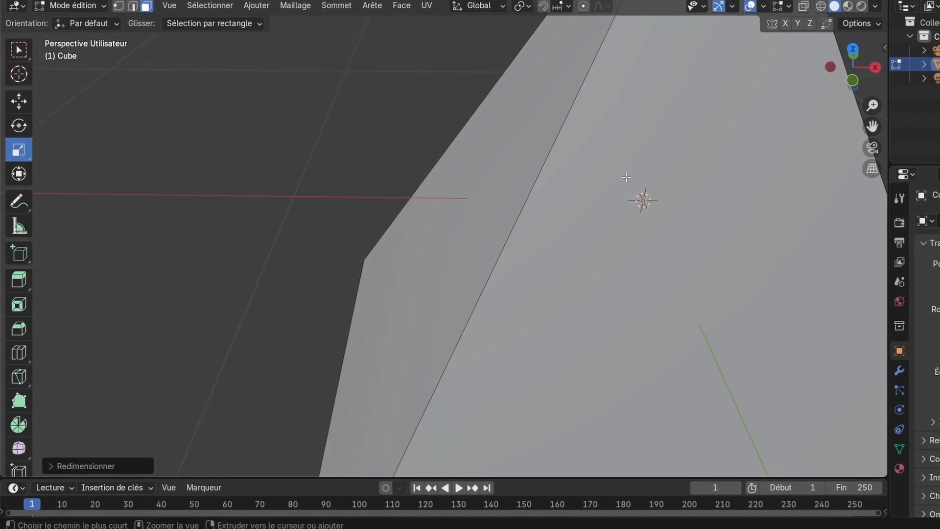
scroll(627, 177, "up", 1, "ctrl")
scroll(625, 181, "down", 4, "ctrl")
scroll(626, 180, "up", 4, "shift")
scroll(627, 179, "up", 5, "ctrl")
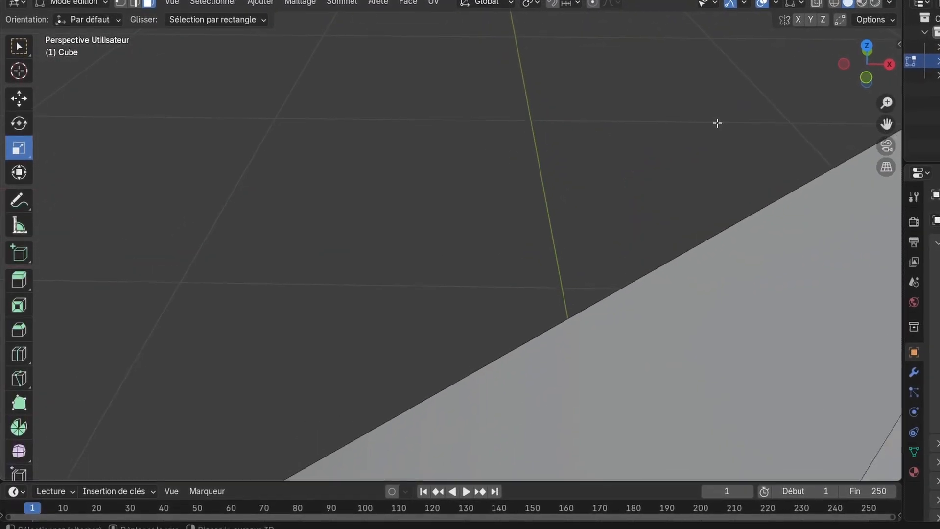
scroll(718, 123, "right", 5, "shift")
scroll(717, 123, "up", 3, "ctrl")
scroll(600, 160, "left", 3, "shift")
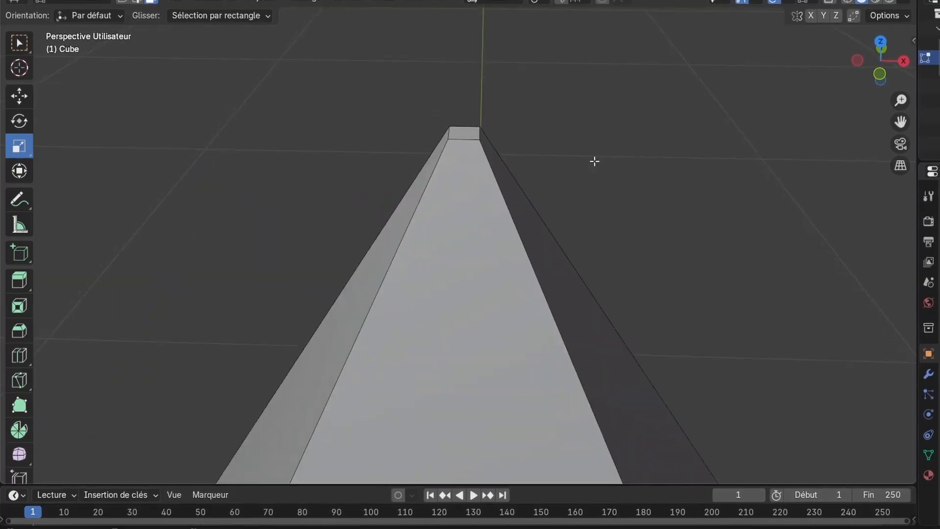
scroll(595, 161, "down", 2)
left_click_drag(448, 150, 480, 207)
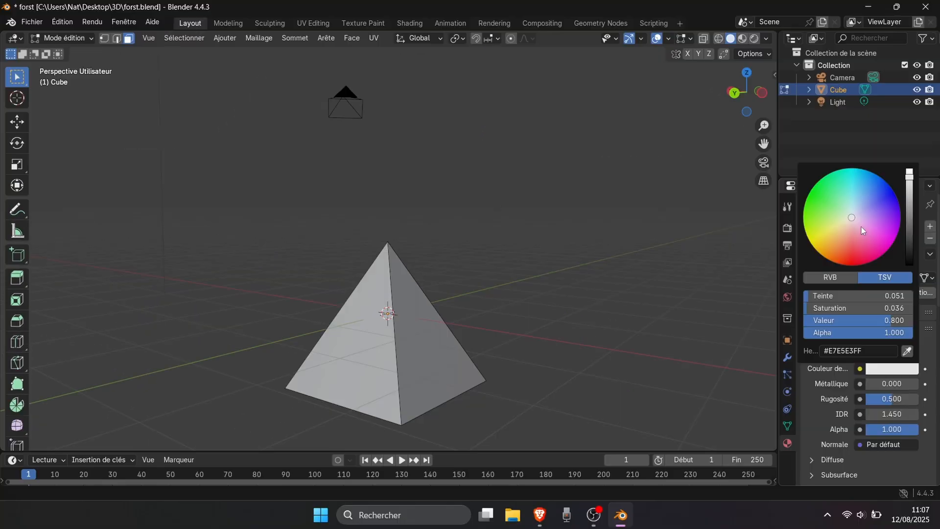
Set the pyramid material's base colour to blue and show the viewport in material preview shading
left_click_drag(863, 231, 894, 192)
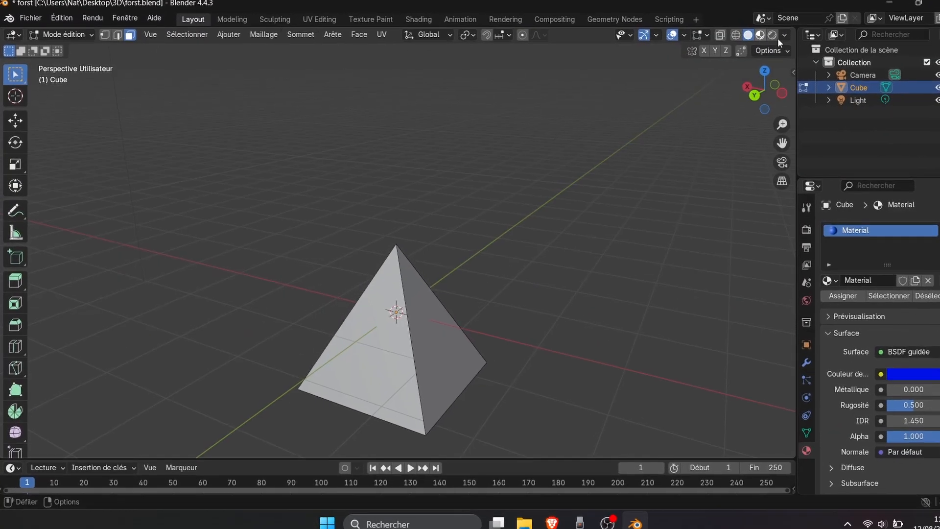
left_click(766, 37)
left_click(782, 34)
left_click(769, 33)
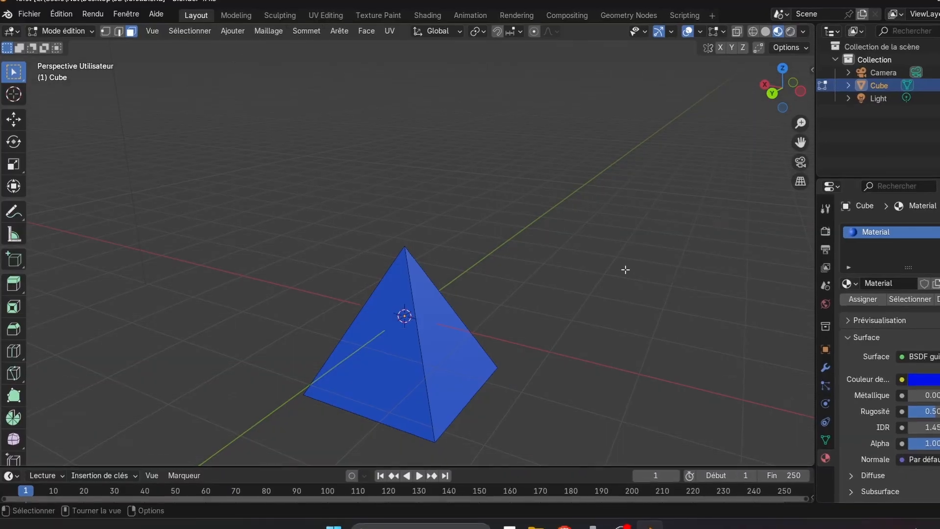
middle_click_drag(619, 267, 690, 234)
left_click_drag(938, 331, 939, 305)
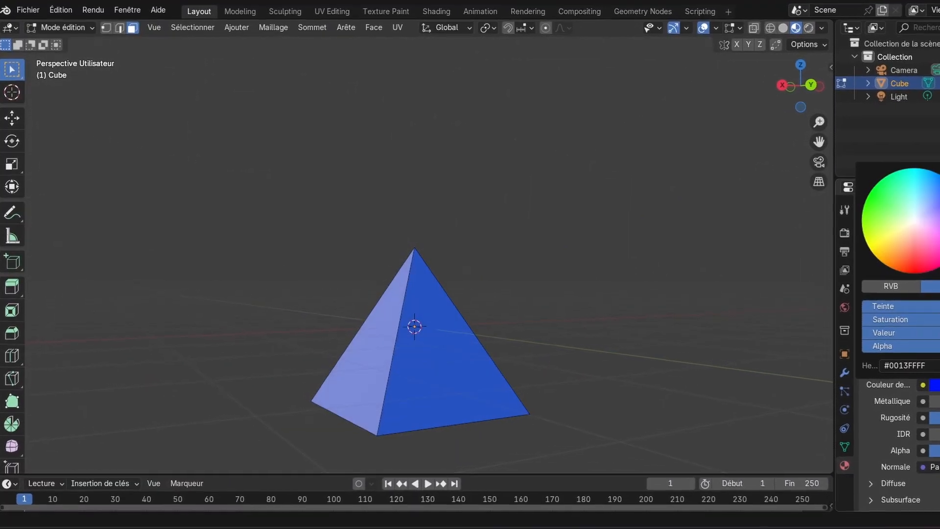
key("ctrl+z")
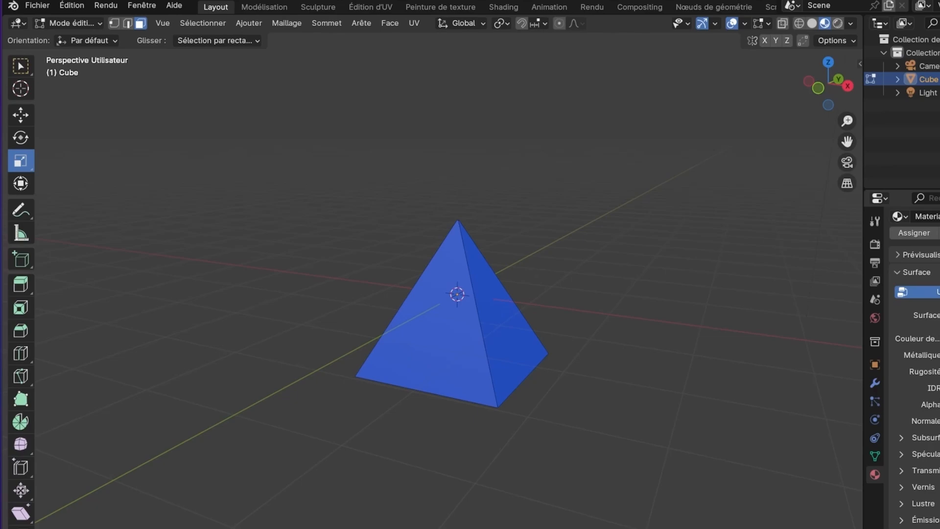
Switch the viewport to rendered shading and check the lighting on the blue pyramid from another side
middle_click_drag(467, 314, 563, 323)
scroll(563, 323, "down", 1)
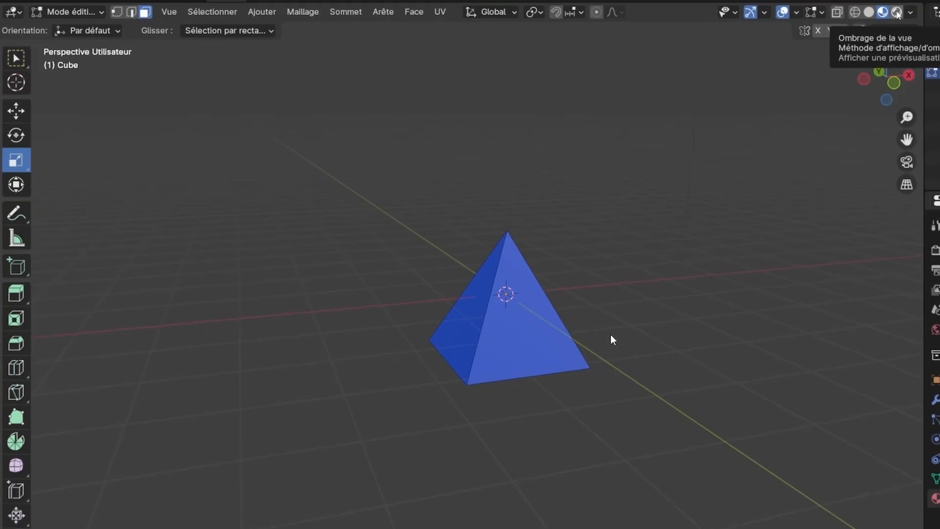
left_click(888, 13)
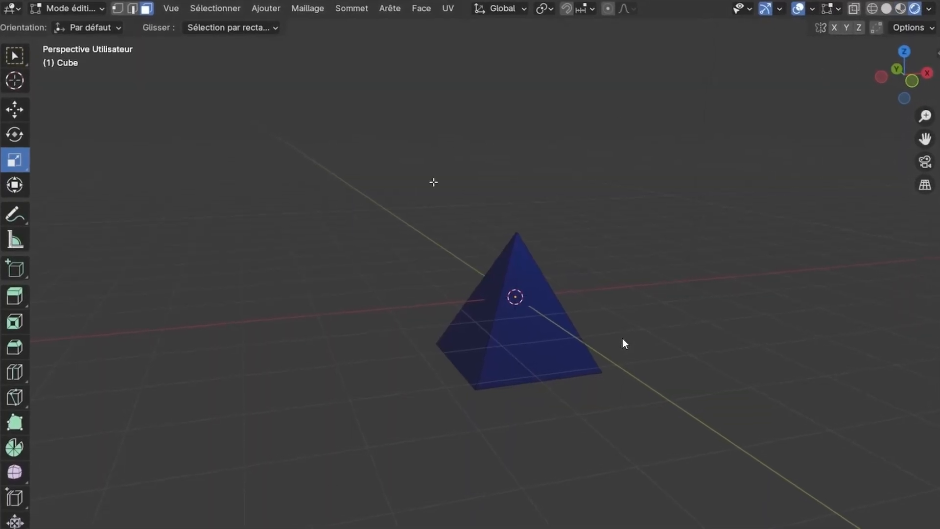
middle_click_drag(431, 183, 496, 361)
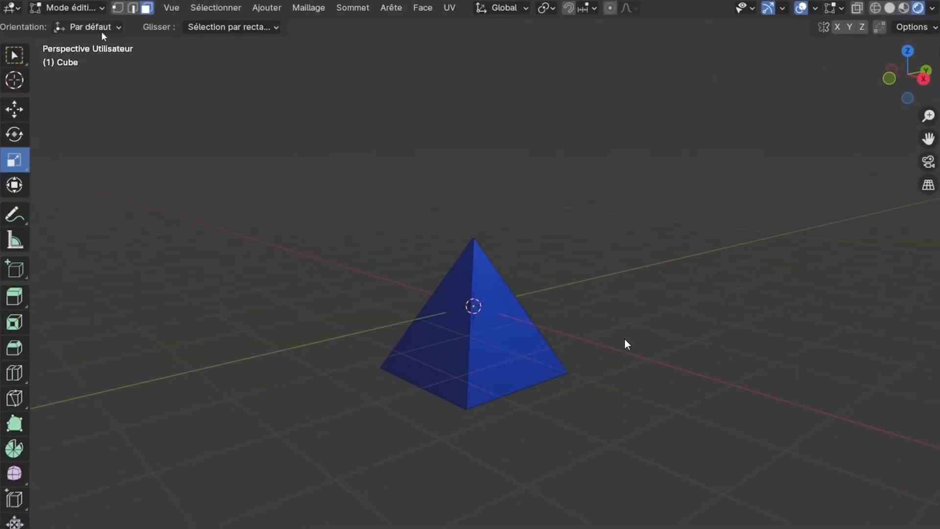
Switch to object mode and move the light down and sideways to reposition it around the pyramid
left_click(69, 8)
left_click(73, 23)
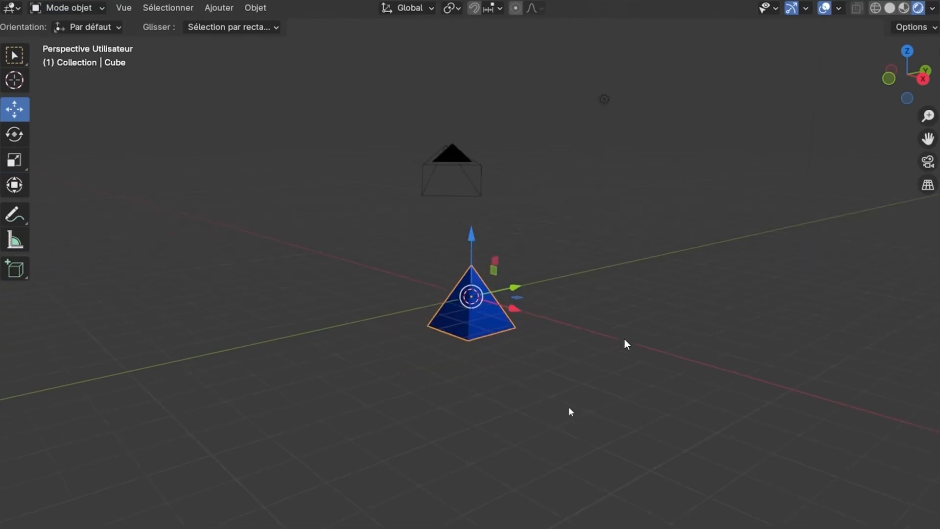
left_click(604, 99)
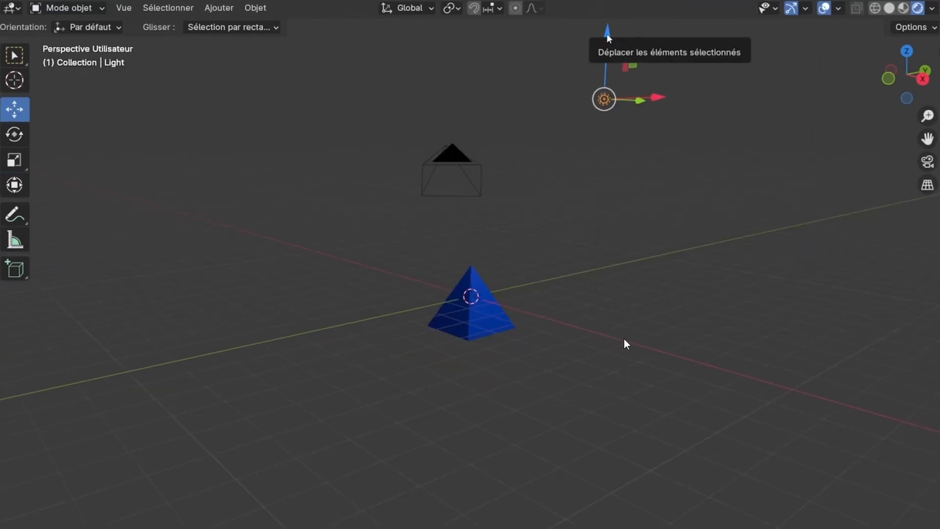
left_click_drag(607, 34, 606, 154)
left_click_drag(651, 225, 591, 218)
left_click_drag(583, 207, 557, 211)
Compare the lit pyramid in material preview and rendered shading
scroll(506, 331, "up", 4)
left_click(902, 8)
middle_click_drag(375, 404, 413, 396)
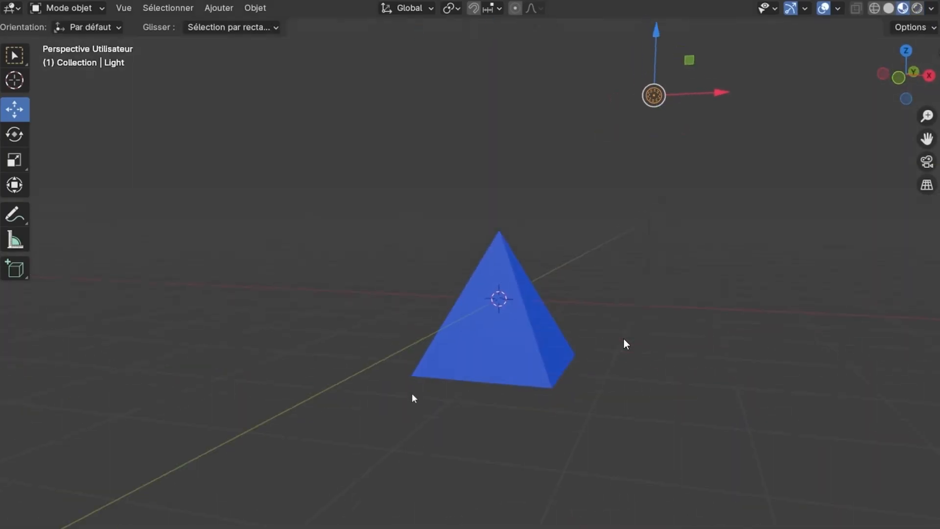
left_click(917, 8)
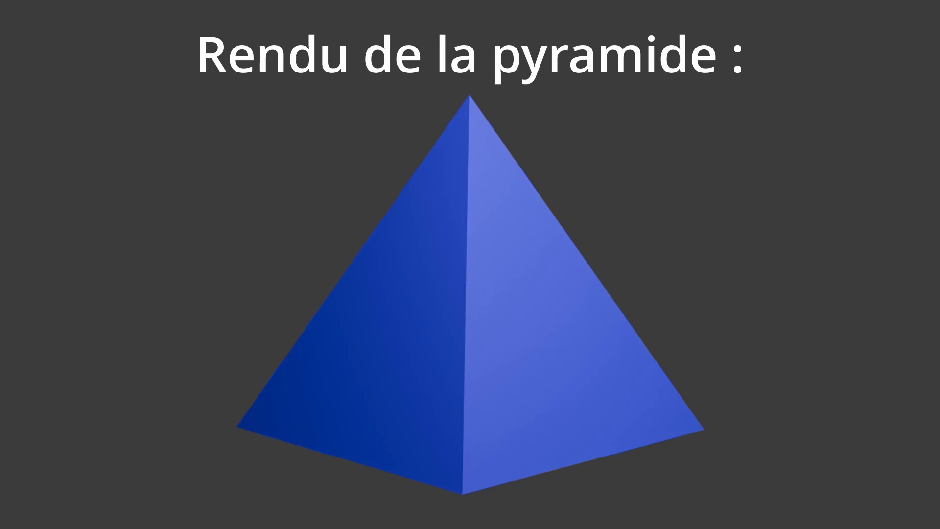
Raise the power of the point light above the green pyramid and select the light Point.001
mouse_move(872, 309)
left_mouse_down()
mouse_move(901, 309)
mouse_move(863, 309)
mouse_move(889, 309)
left_mouse_up()
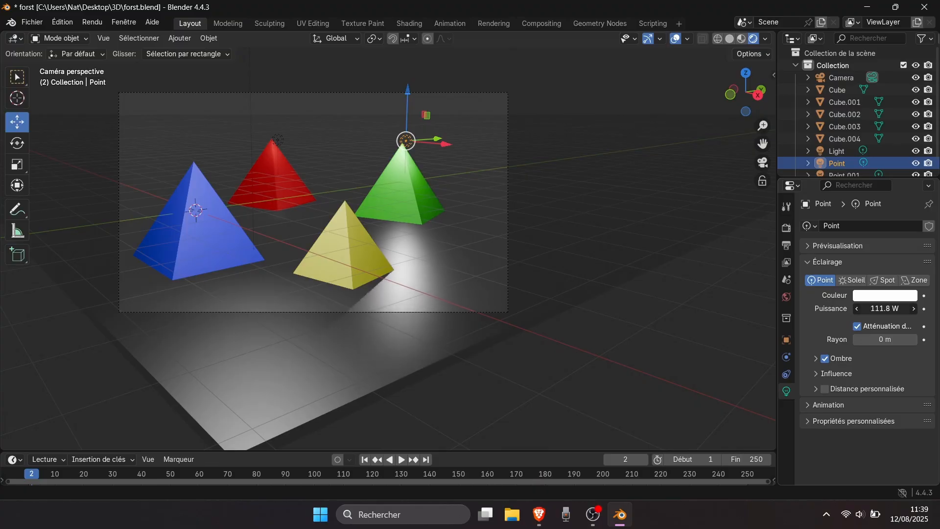
left_click(844, 174)
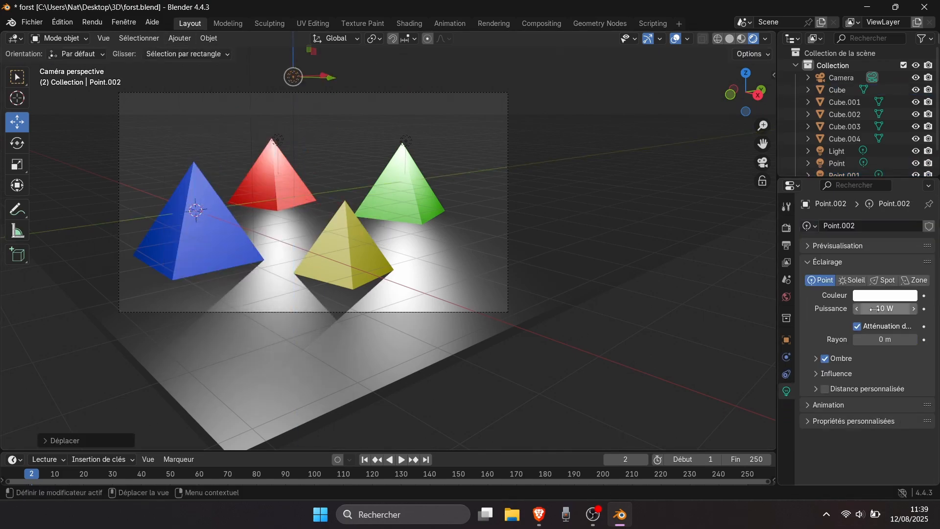
Delete the light Point.002 and duplicate the light above the red pyramid, placing the copy above the yellow pyramid
mouse_move(875, 309)
left_mouse_down()
mouse_move(889, 309)
mouse_move(863, 309)
left_mouse_up()
key("Delete")
left_click(278, 139)
key("shift+d")
left_click(345, 201)
mouse_move(389, 211)
left_mouse_down()
mouse_move(414, 258)
mouse_move(382, 205)
mouse_move(399, 210)
left_mouse_up()
middle_click_drag(467, 238, 472, 239)
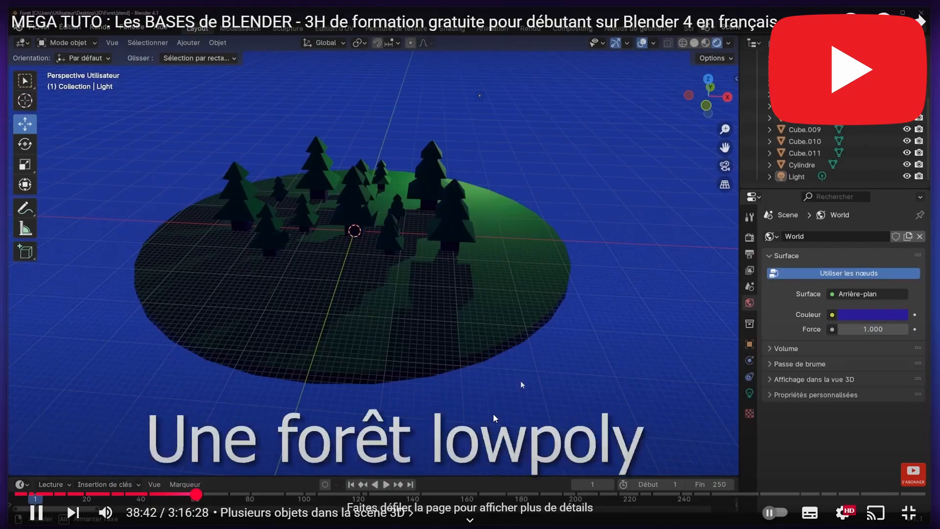
Inspect the low-poly forest scene up close and select the tree beside the highlighted one
middle_click_drag(480, 384, 515, 375)
scroll(413, 375, "up", 4)
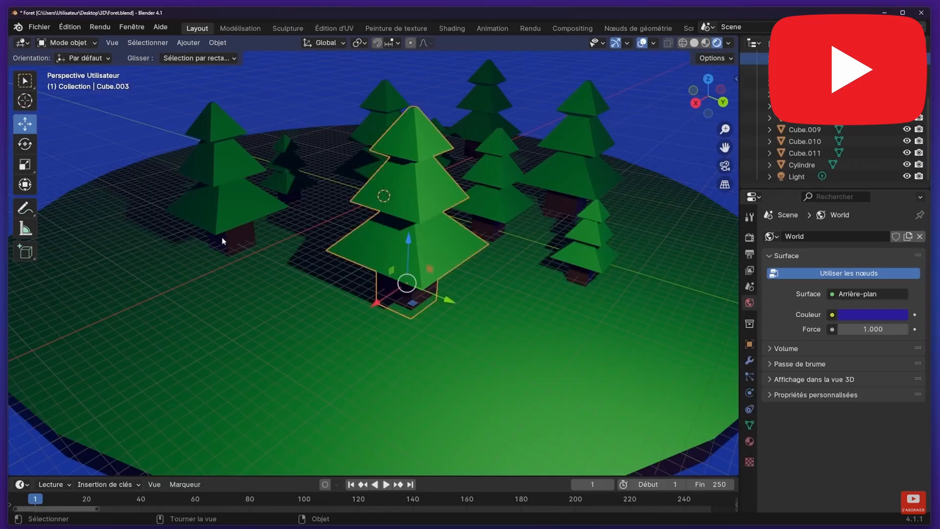
left_click(200, 233)
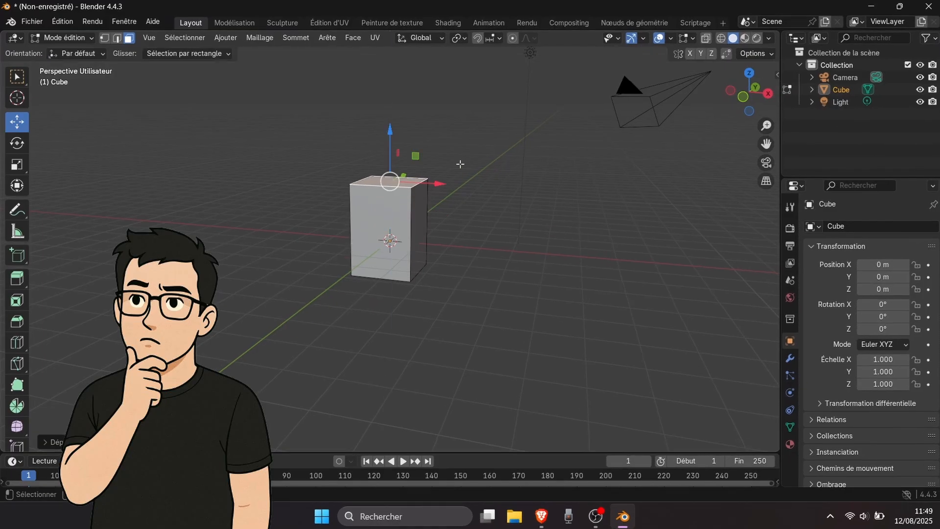
Raise the block's top face to lengthen the tree trunk and extrude the narrowed top of the first foliage tier
left_click_drag(364, 128, 368, 83)
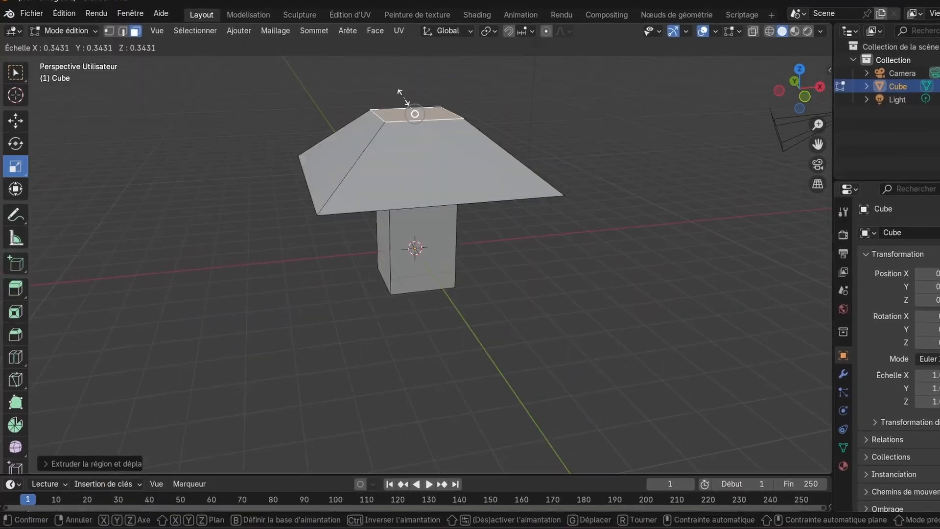
key("e")
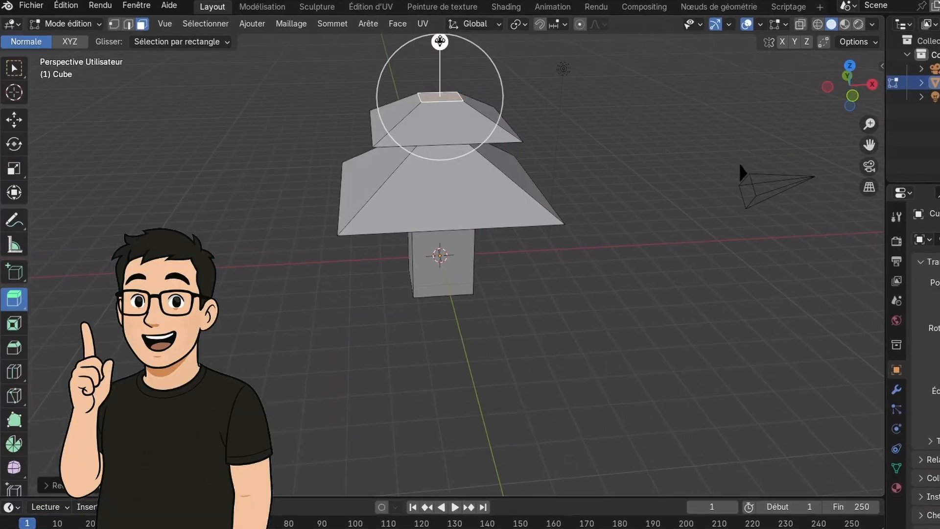
Extrude the top face of the second foliage tier upward and scale it to shape the third tier
key("s")
left_click_drag(446, 40, 451, 22)
left_click(13, 169)
left_click_drag(394, 52, 424, 65)
Scale the tree's uppermost face down to a tiny point to finish the treetop
middle_click_drag(424, 66, 431, 196)
scroll(441, 113, "up", 4)
left_click_drag(391, 125, 439, 114)
scroll(443, 97, "up", 5)
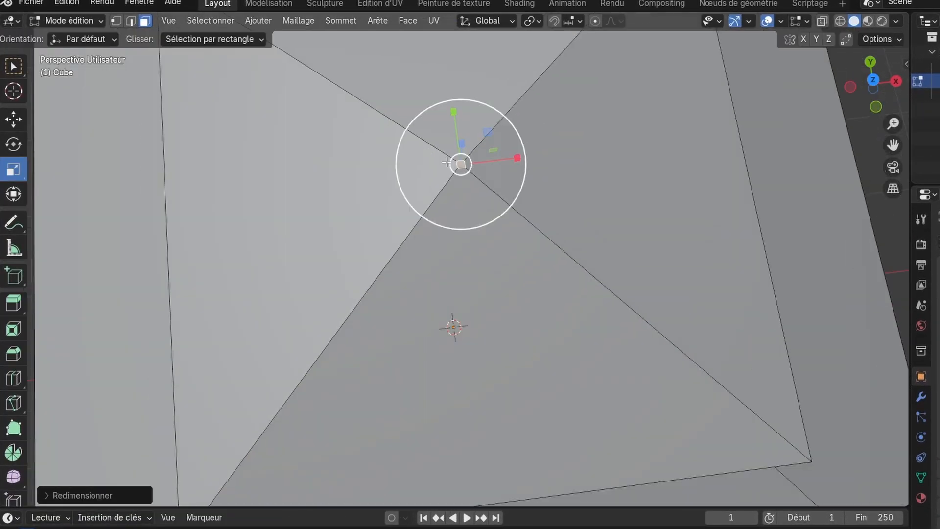
left_click_drag(461, 281, 490, 277)
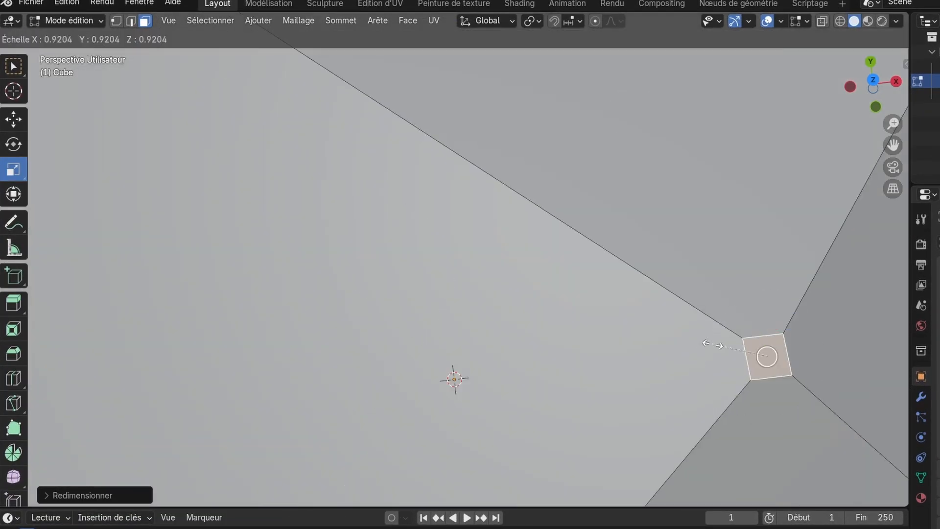
left_click(490, 277)
scroll(490, 277, "down", 8)
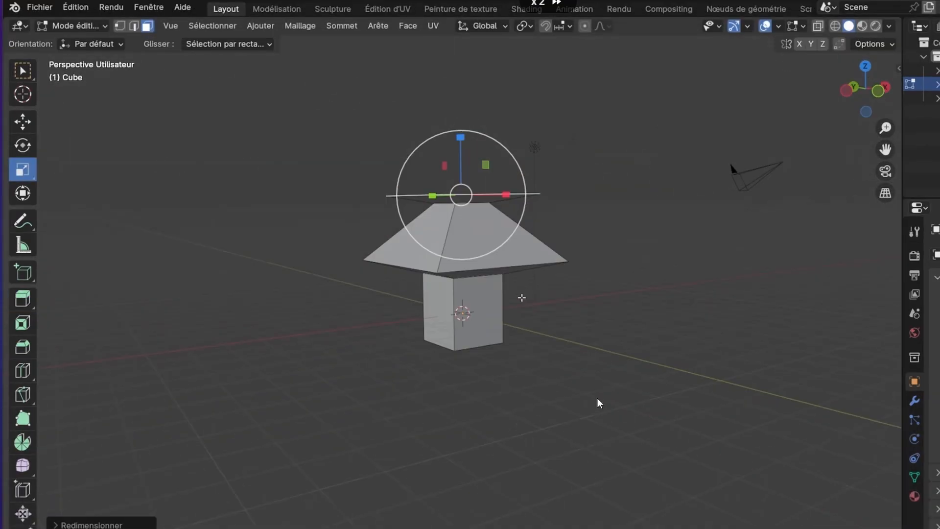
Align the view to the top and front of the tree and extrude its top face
key("KP_7")
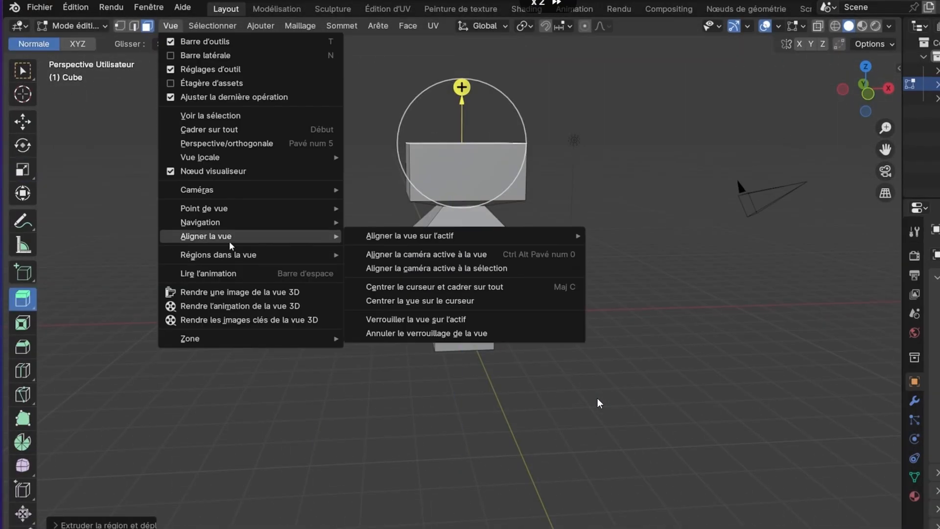
key("KP_1")
key("e")
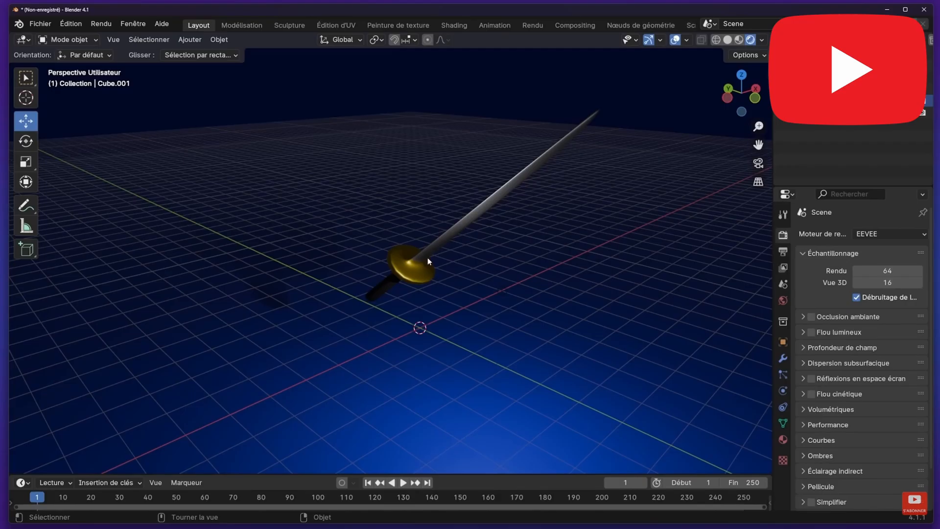
Examine the finished sword model with its golden guard from several angles and distances
middle_click_drag(492, 270, 253, 249)
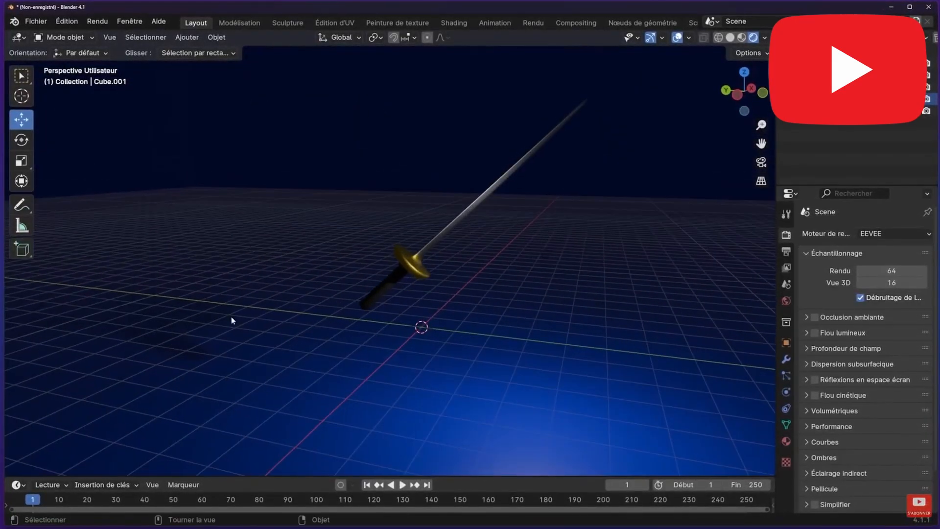
scroll(504, 194, "up", 3)
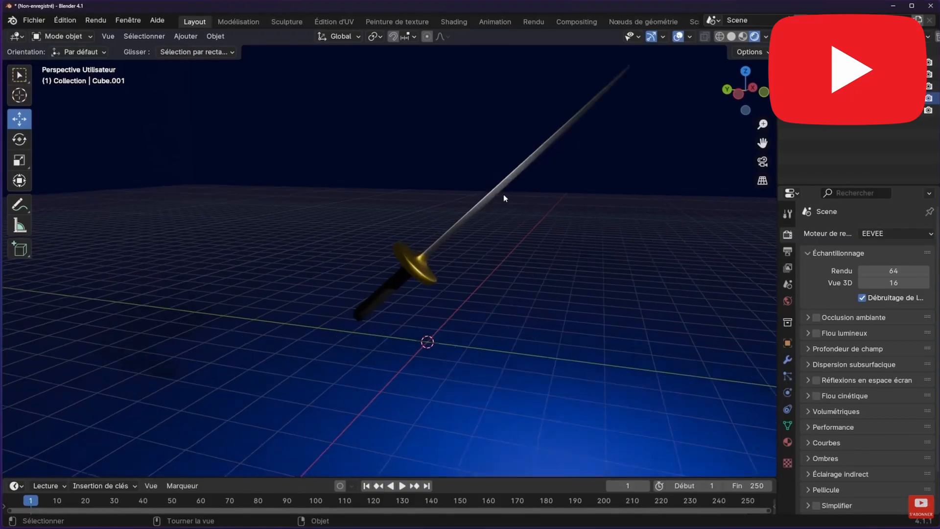
middle_click_drag(514, 254, 520, 286)
scroll(562, 293, "down", 2)
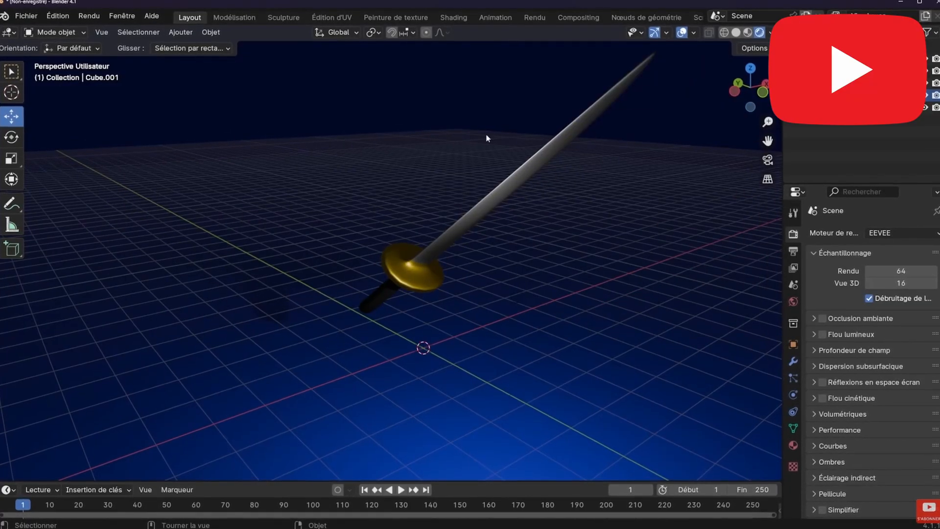
middle_click_drag(610, 155, 493, 88)
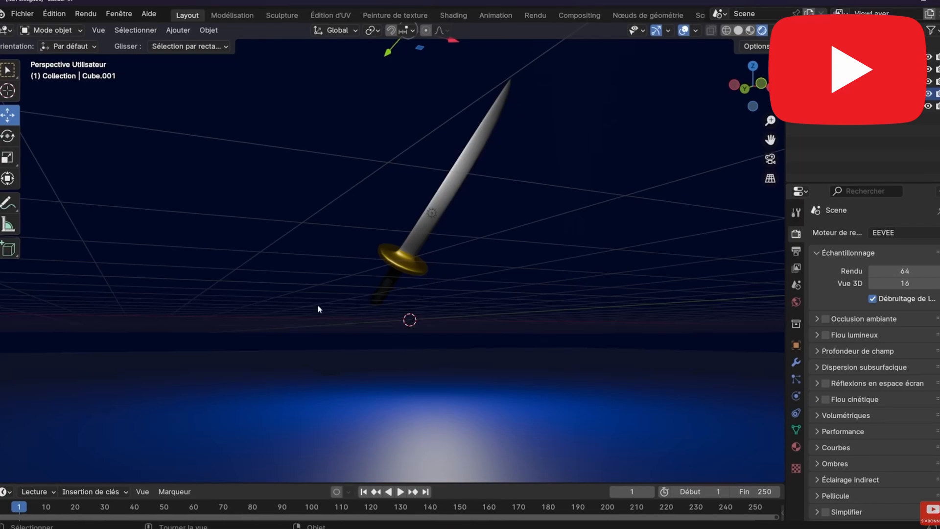
middle_click_drag(413, 214, 416, 266)
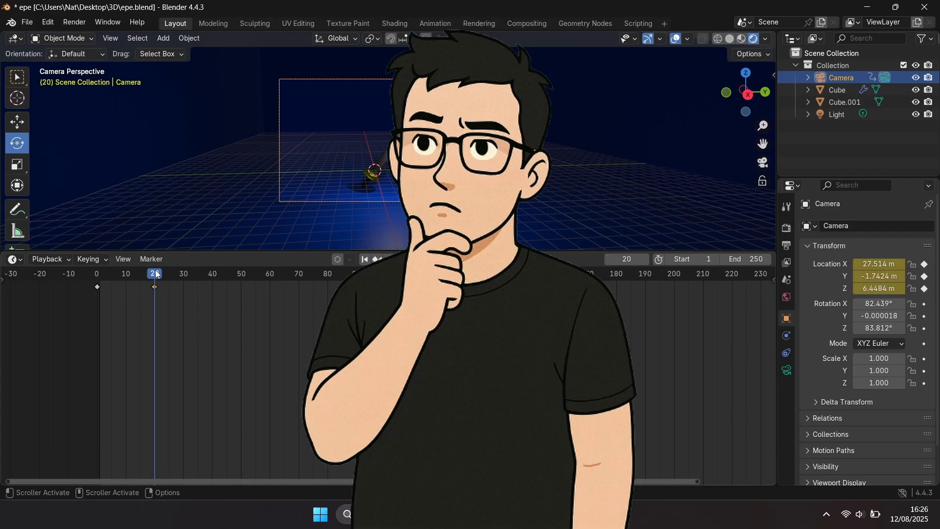
Advance the camera animation beyond frame 20 and enter a negative X rotation for the camera at frame 115
left_click_drag(157, 276, 242, 274)
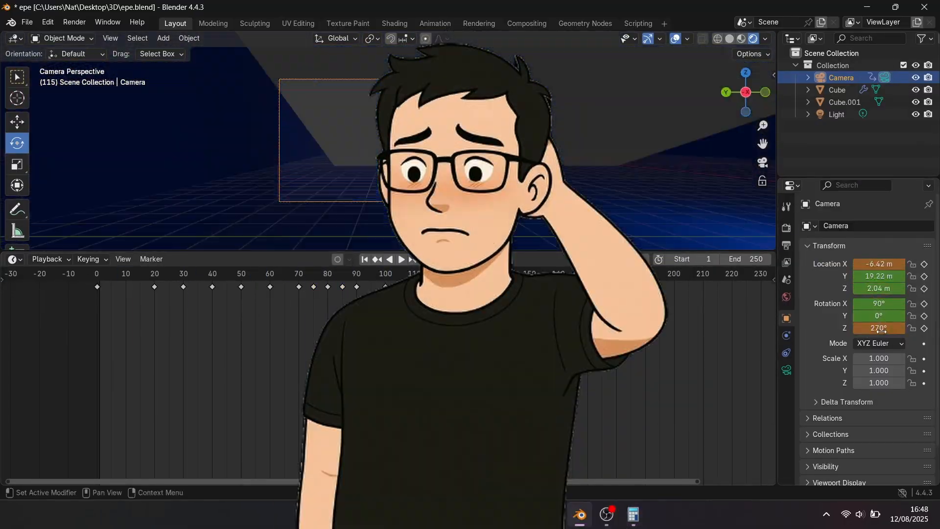
double_click(878, 303)
type("-9")
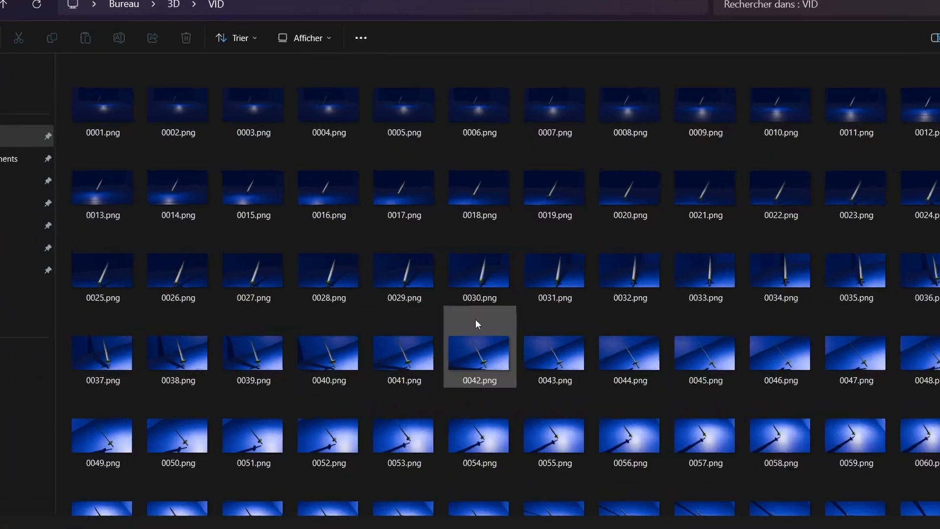
Select all 250 rendered PNG frames in the VID folder and copy them into the DaVinci Resolve media library
scroll(461, 327, "down", 13)
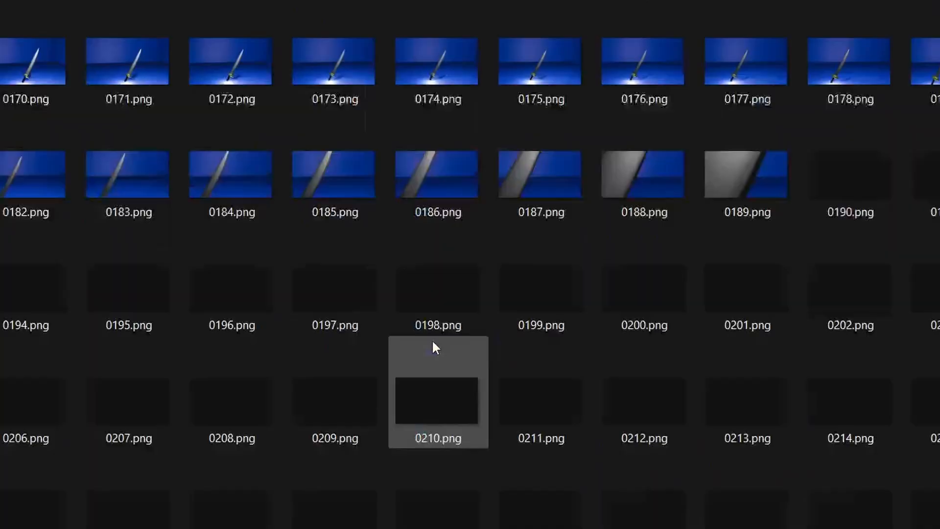
key("ctrl+a")
left_click_drag(431, 204, 620, 514)
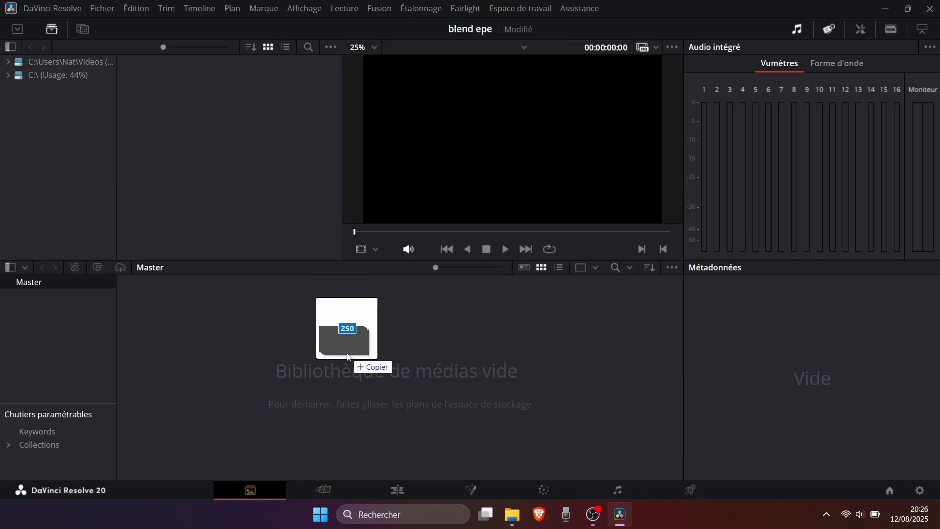
left_click_drag(348, 357, 348, 357)
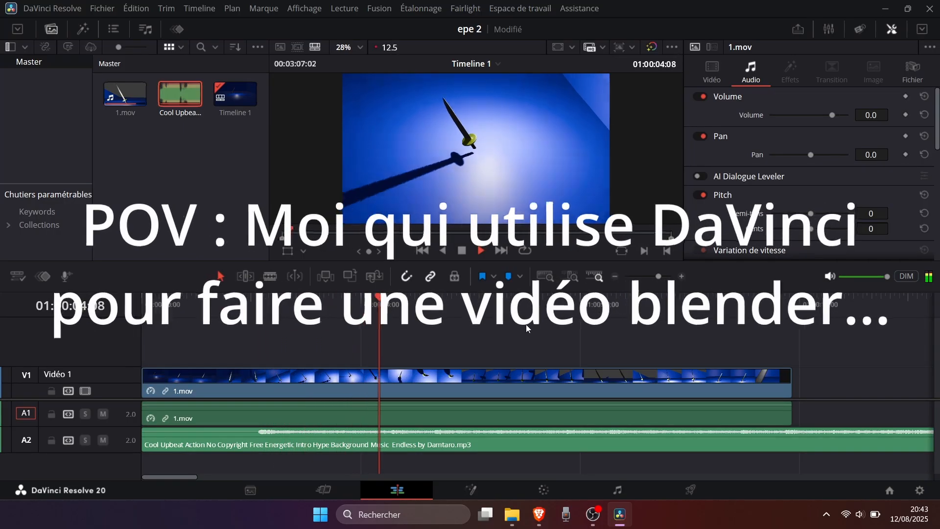
Play back the sword clip and its background music from several points along the DaVinci Resolve timeline
scroll(526, 324, "right", 3)
scroll(526, 325, "left", 3)
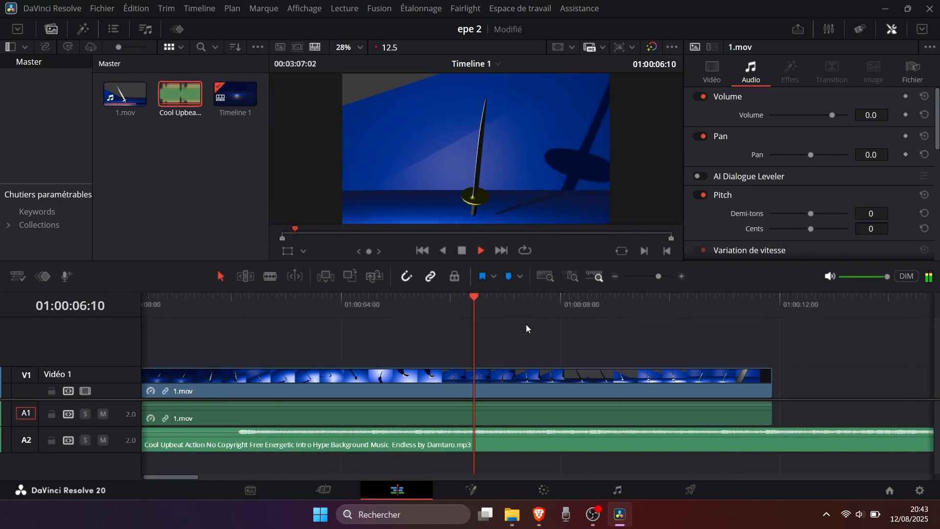
scroll(526, 325, "right", 1)
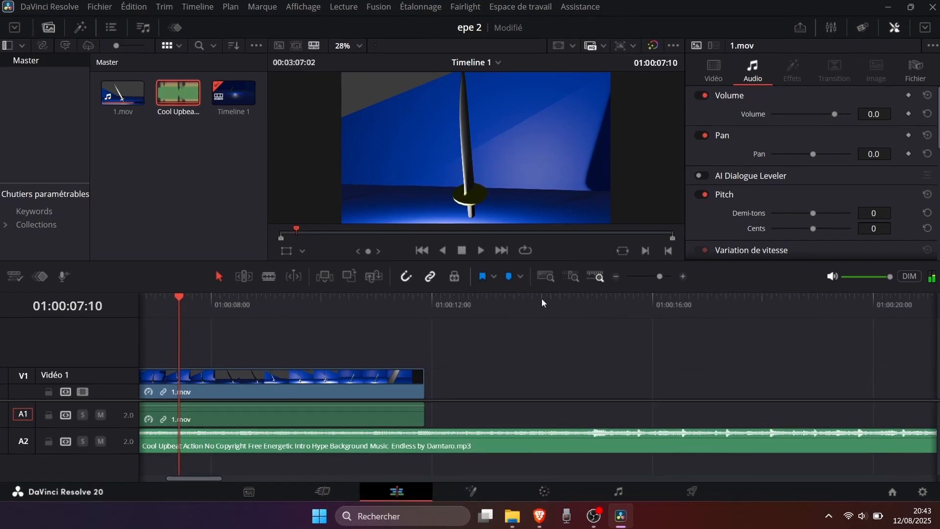
left_click(555, 296)
key("space")
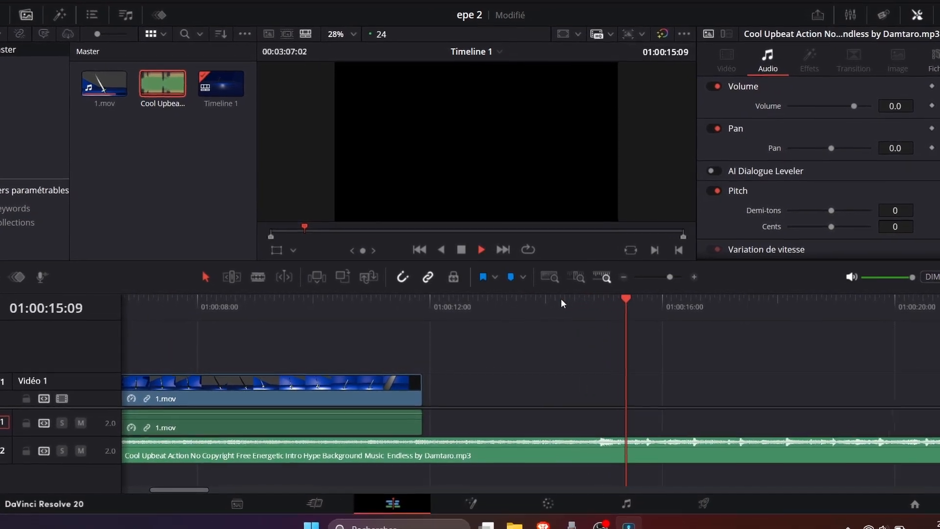
scroll(702, 318, "right", 5)
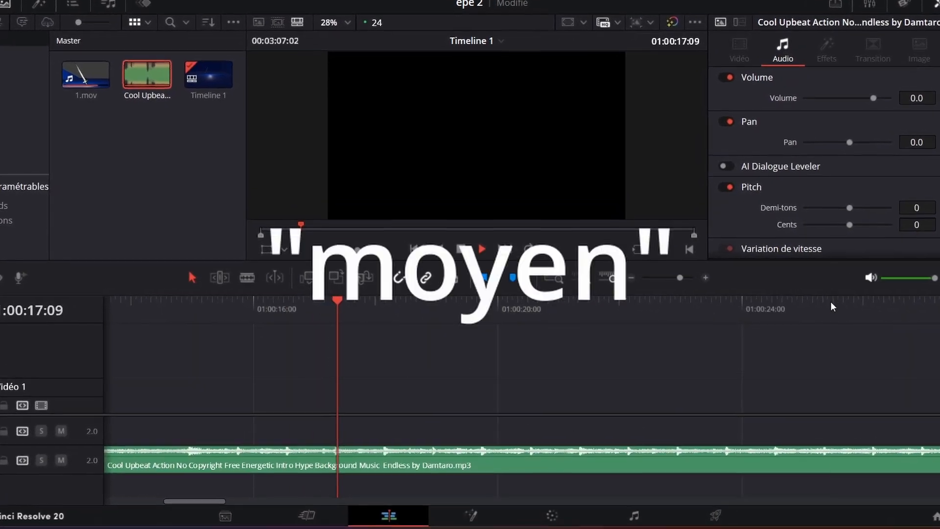
left_click(833, 302)
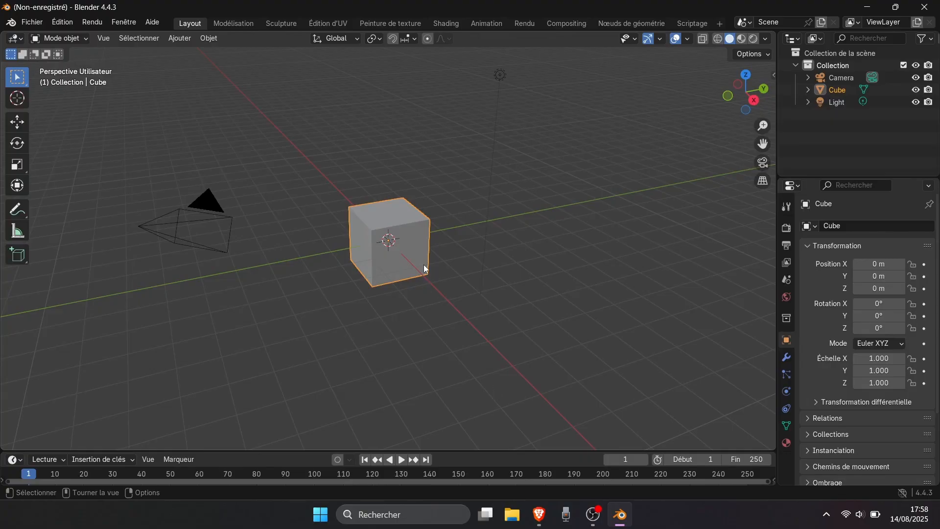
In a new Blender scene, delete the default cube and add a cylinder at the origin
key("Delete")
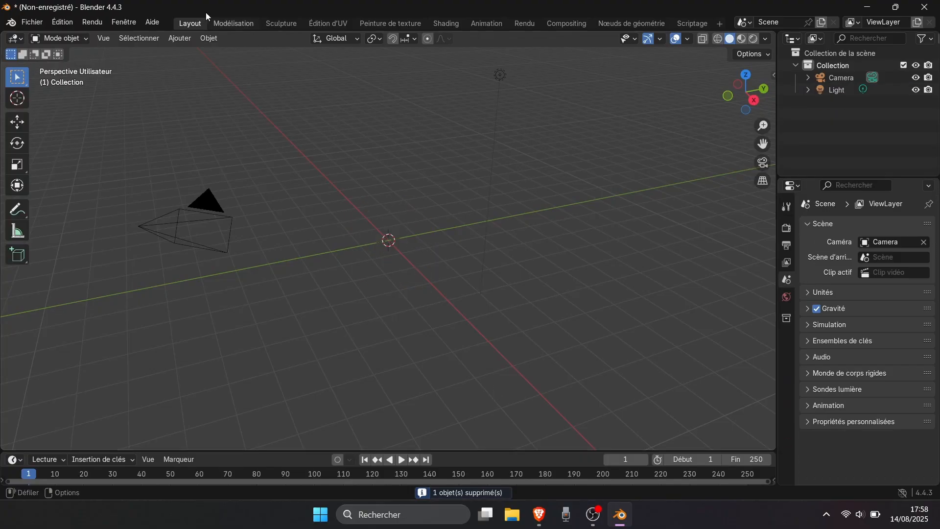
left_click(186, 41)
mouse_move(209, 51)
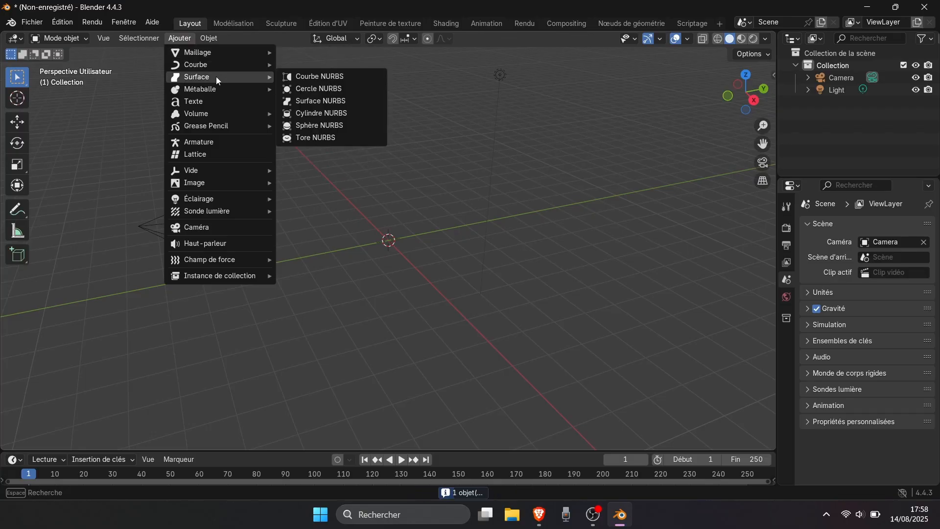
left_click(306, 114)
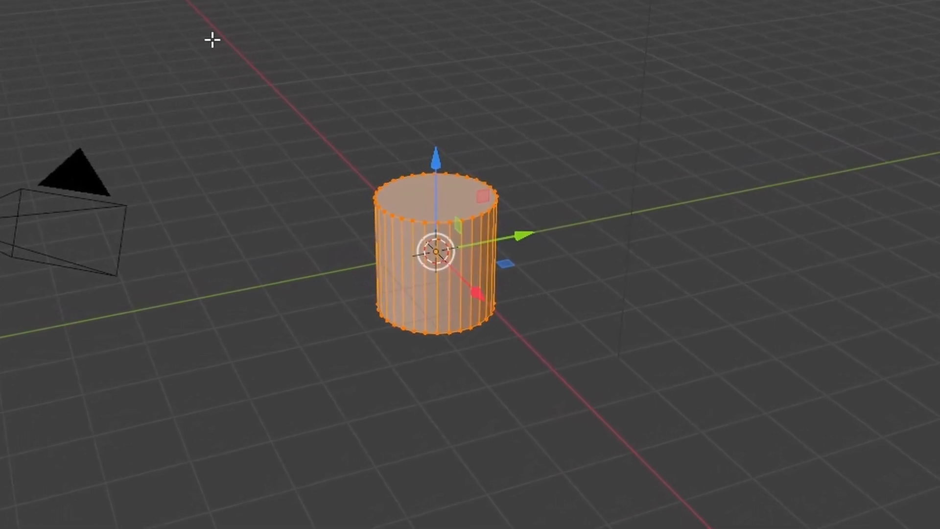
Raise the cylinder's top face to stretch it into a tall column, and scale that face down slightly for a taper
key("alt+a")
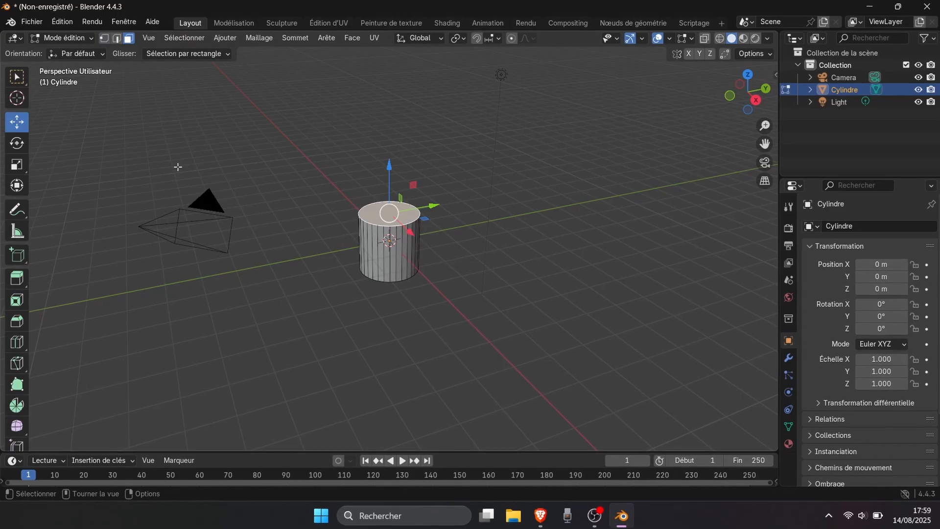
left_click_drag(396, 192, 396, 93)
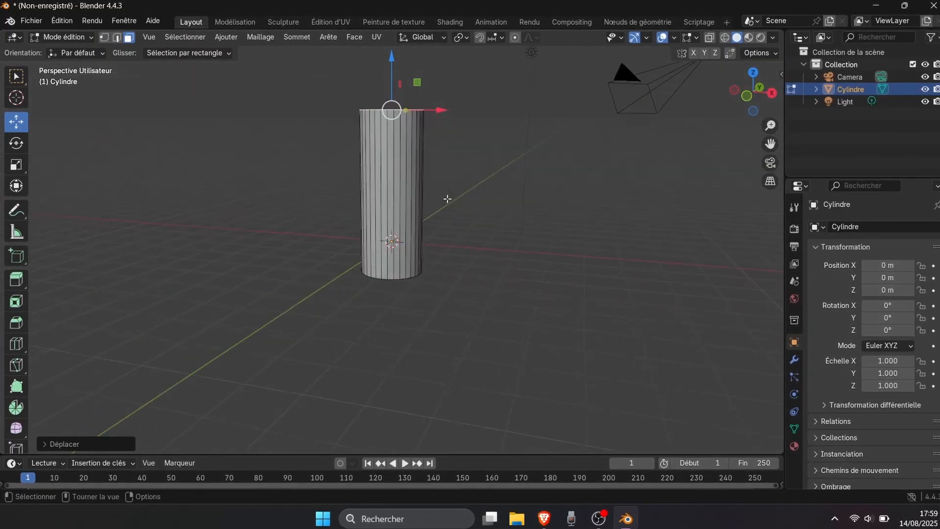
scroll(448, 199, "down", 1)
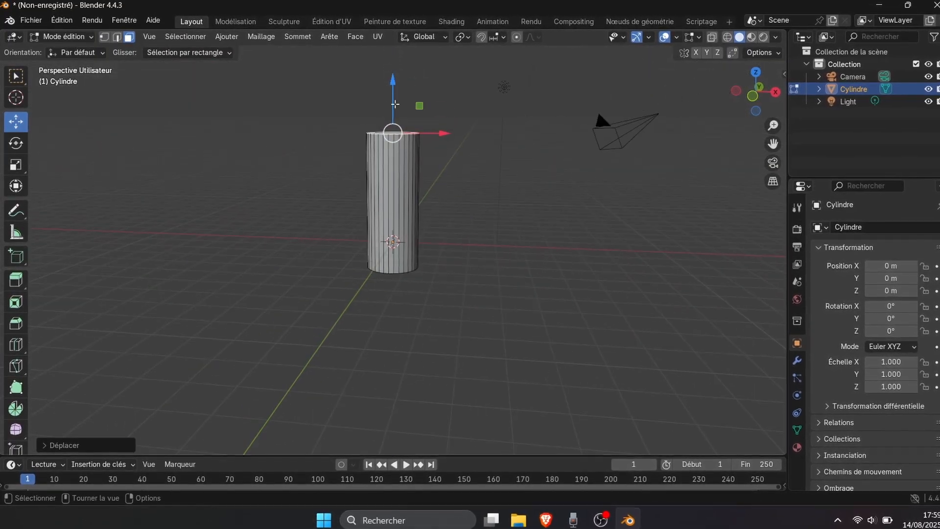
left_click(17, 164)
left_click_drag(443, 126, 435, 129)
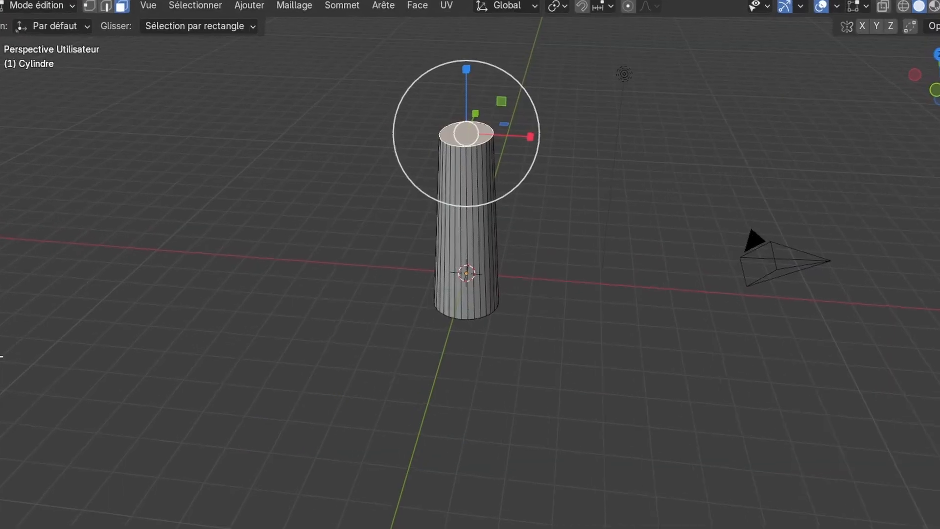
Extrude the tapered column's top face upward by a very small amount to form a thin rim
left_click(1, 360)
middle_click_drag(343, 227, 344, 188)
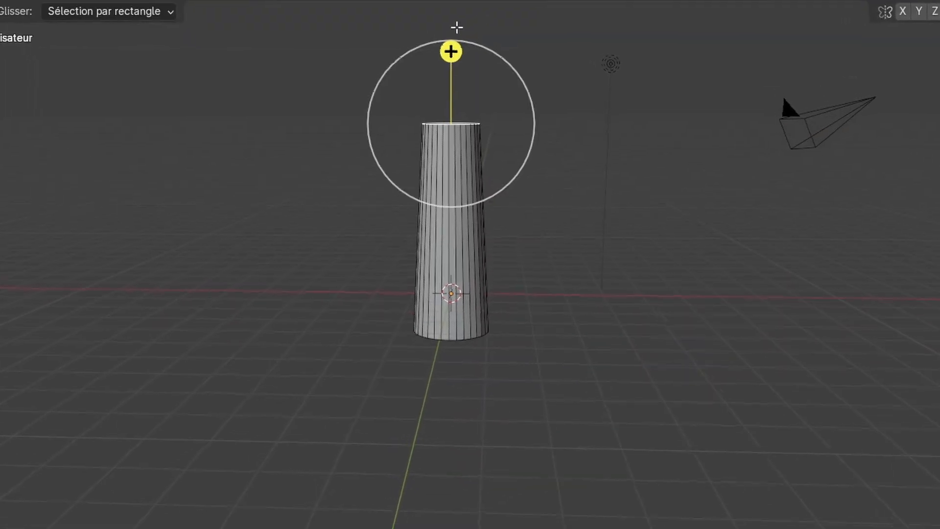
left_click_drag(446, 40, 446, 38)
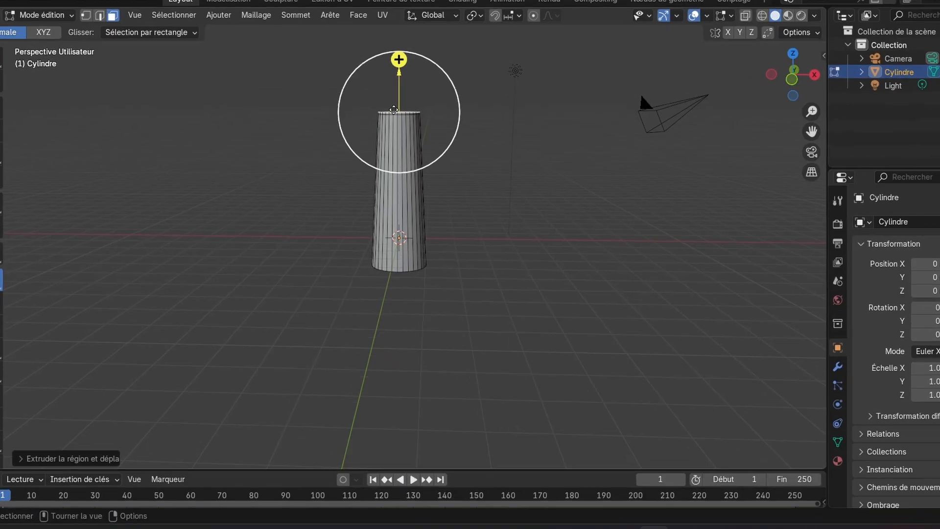
scroll(462, 113, "up", 3)
middle_click_drag(461, 113, 467, 372, "shift")
middle_click_drag(417, 134, 408, 90, "shift")
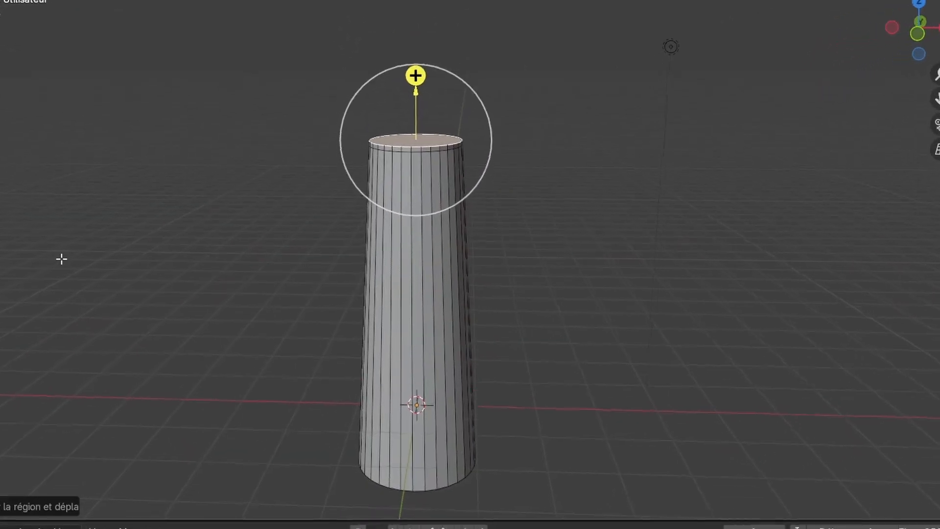